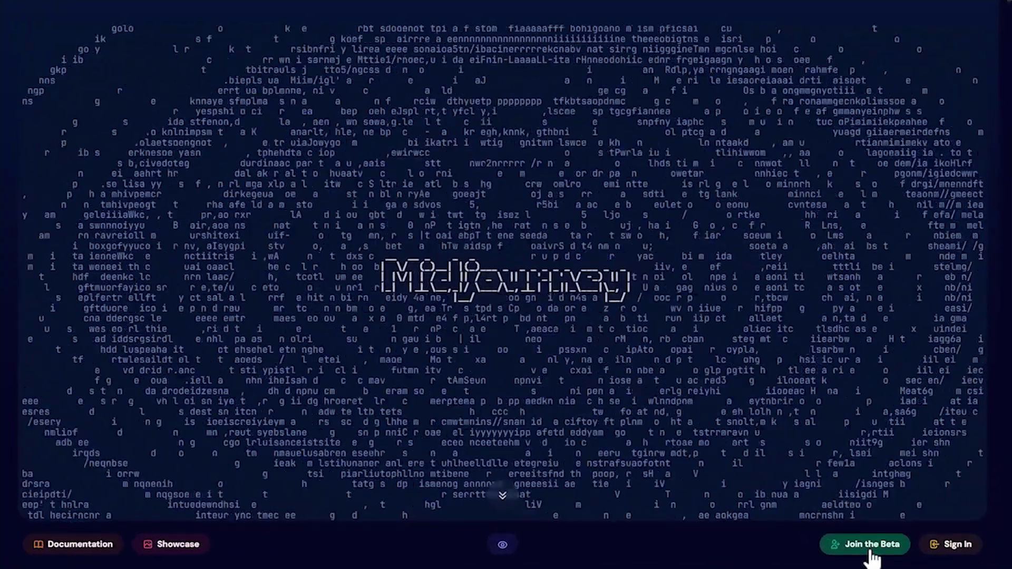
Join the Midjourney beta and authorize the Midjourney Bot on the user's own Discord server
left_click(868, 546)
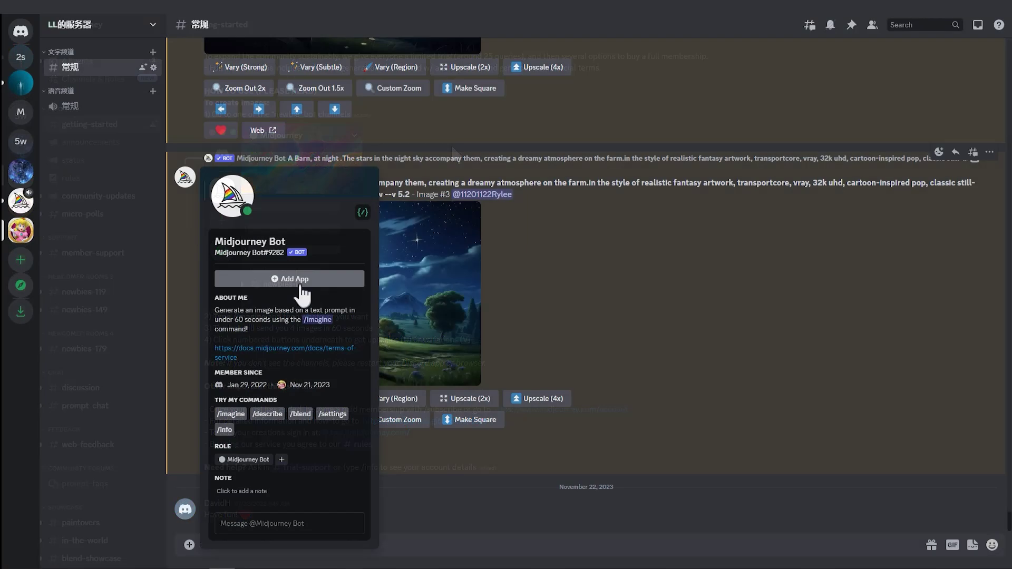
left_click(299, 280)
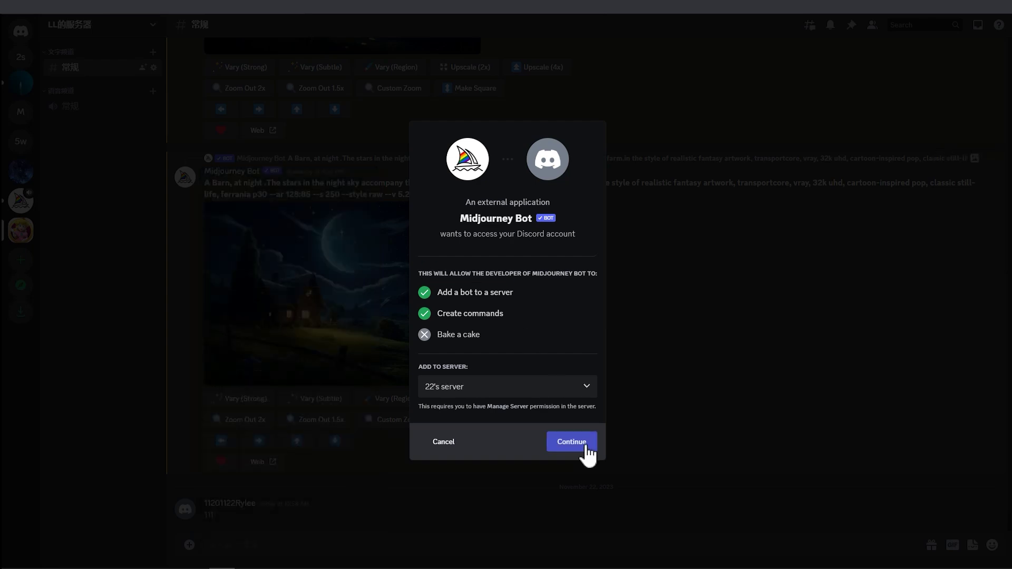
left_click(583, 445)
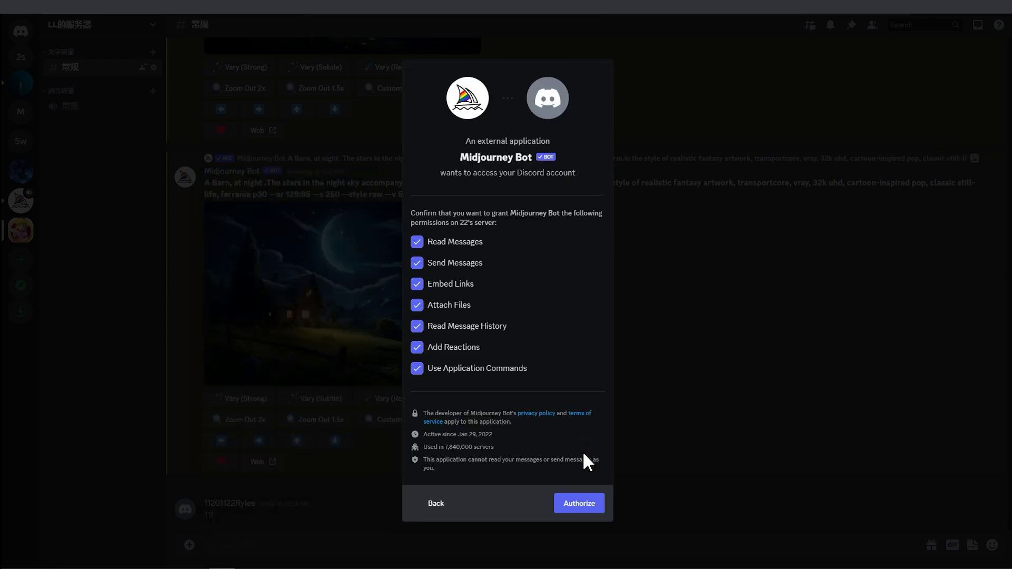
left_click(577, 504)
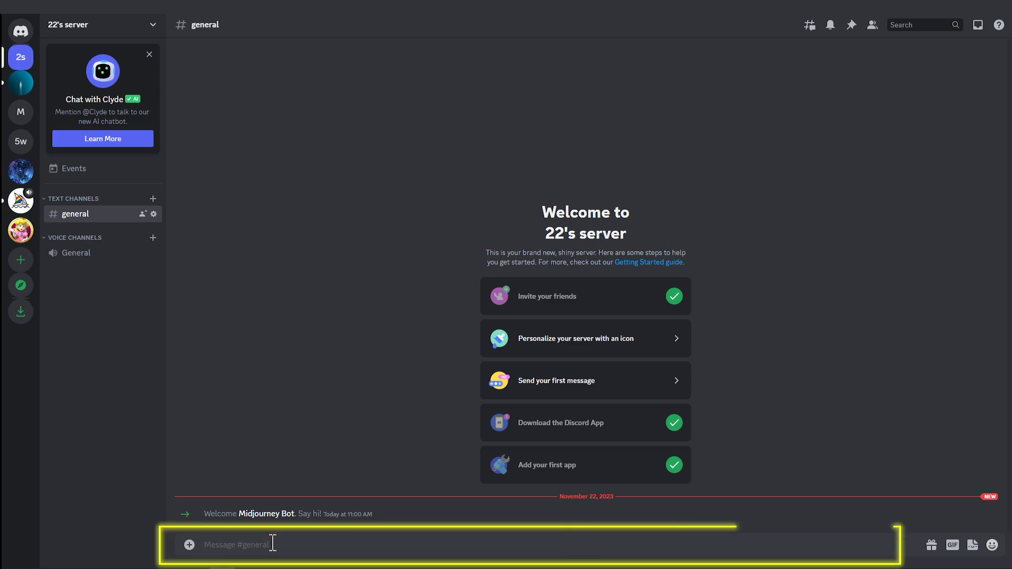
Run /imagine with the prompt 'man on foot in the woods, full body, super detail --ar 16:9'
type("/")
key("Down")
key("Down")
key("Down")
key("Down")
key("Down")
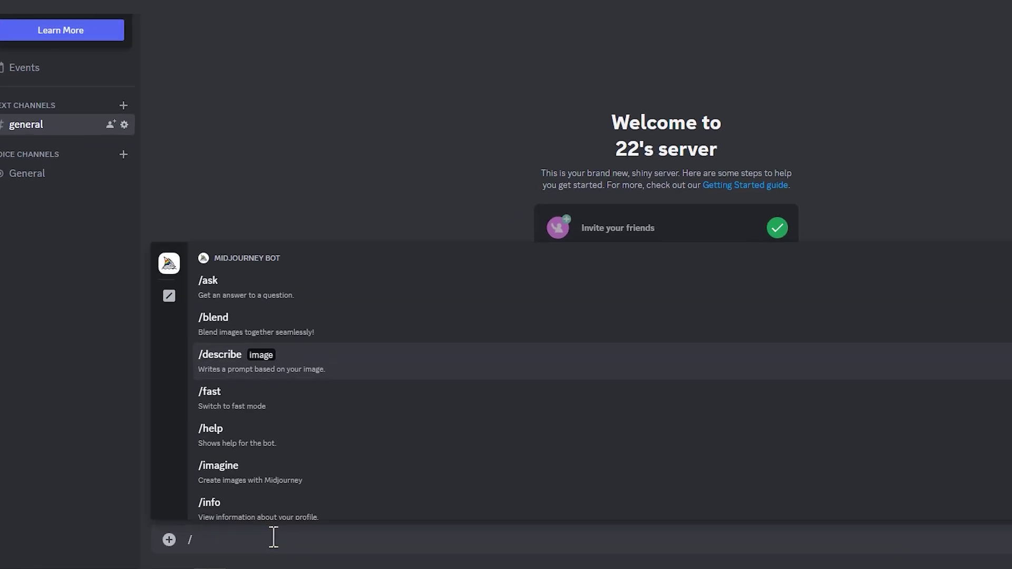
key("Return")
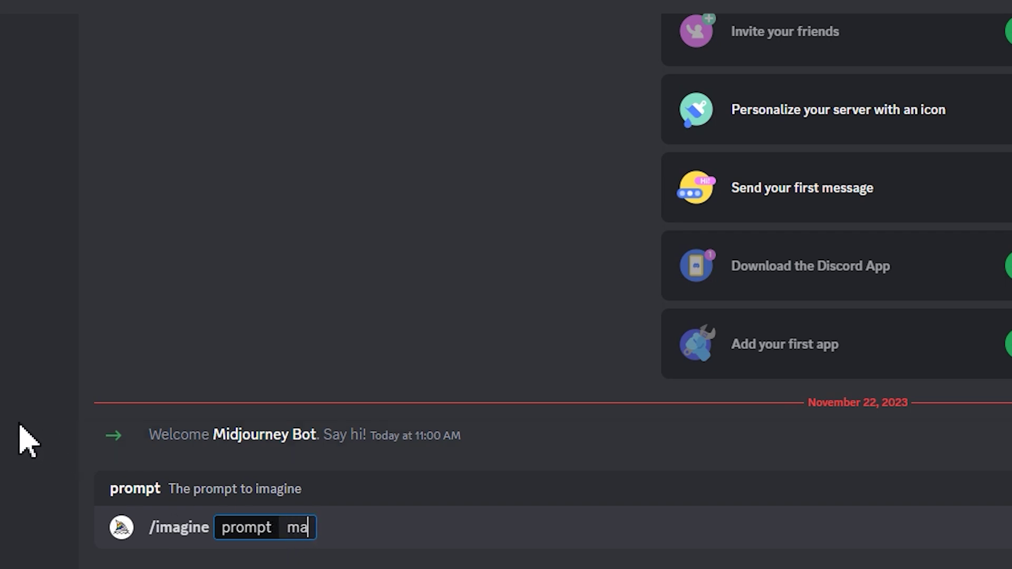
type("man on foot in the ")
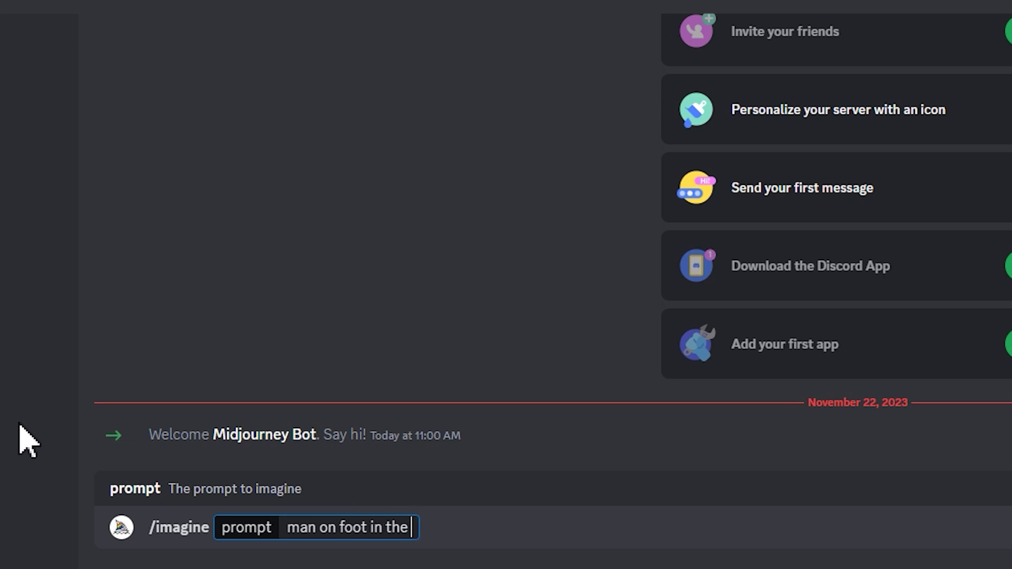
type("woo")
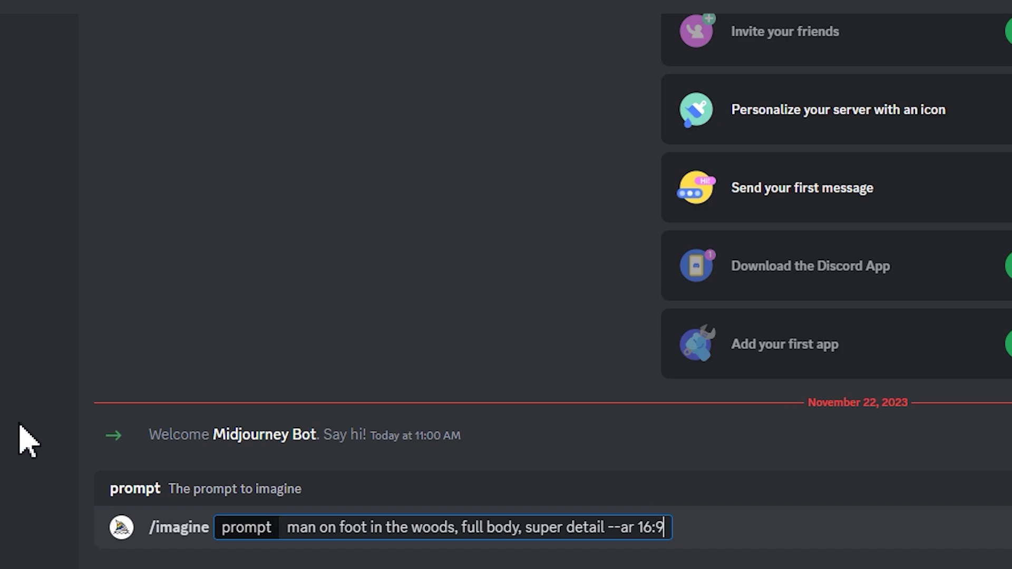
key("Return")
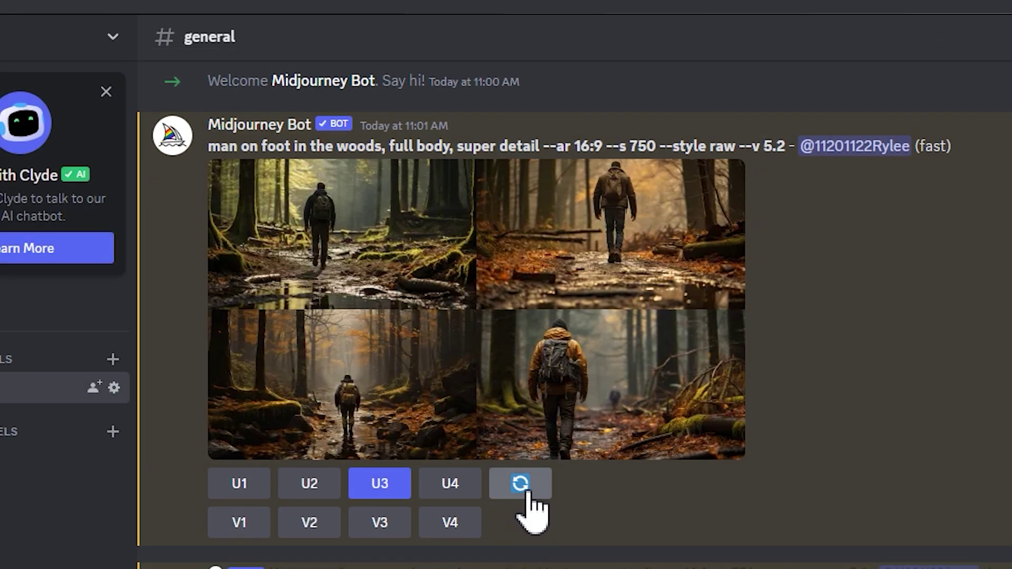
Reroll the woods prompt, resubmitting it unchanged for a fresh four-image grid
left_click(530, 496)
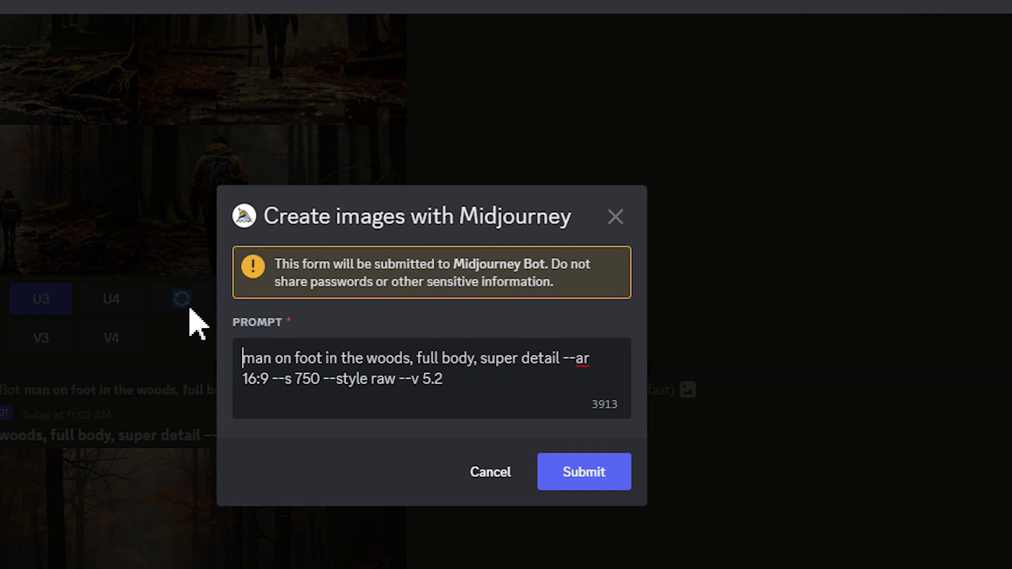
left_click(593, 484)
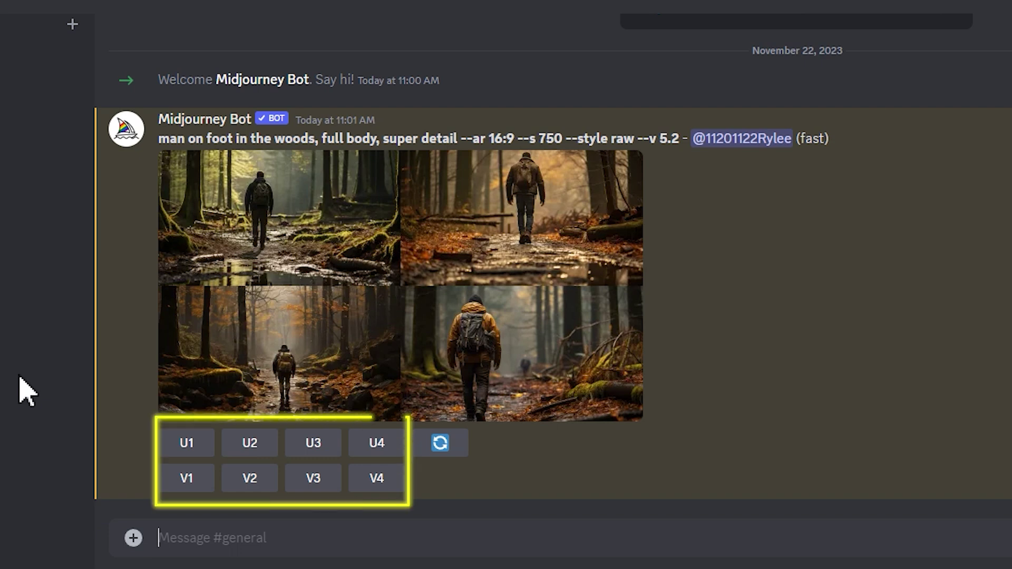
Upscale image 3 of the woods grid and apply Zoom Out 2x to it
left_click(314, 447)
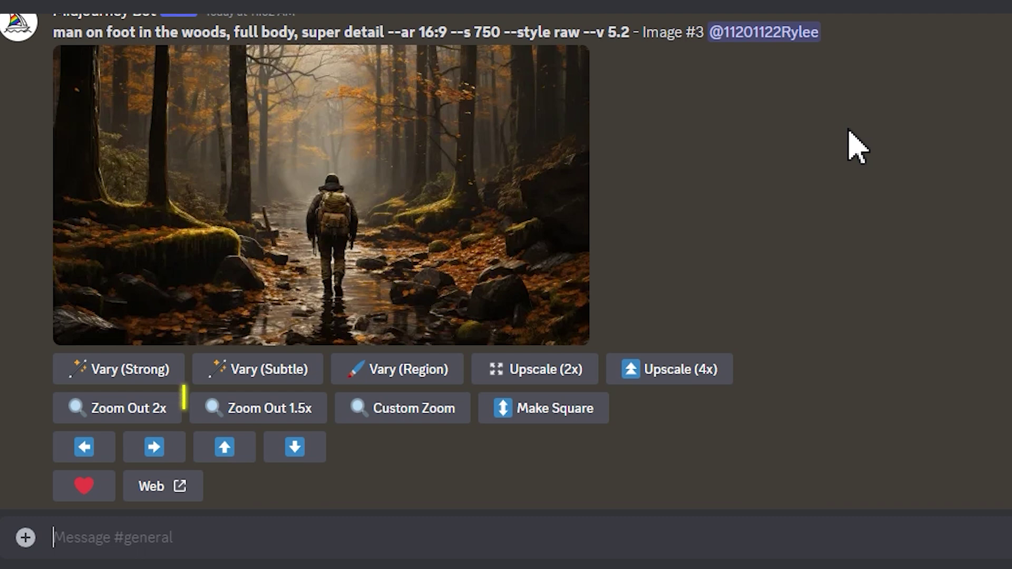
left_click(78, 420)
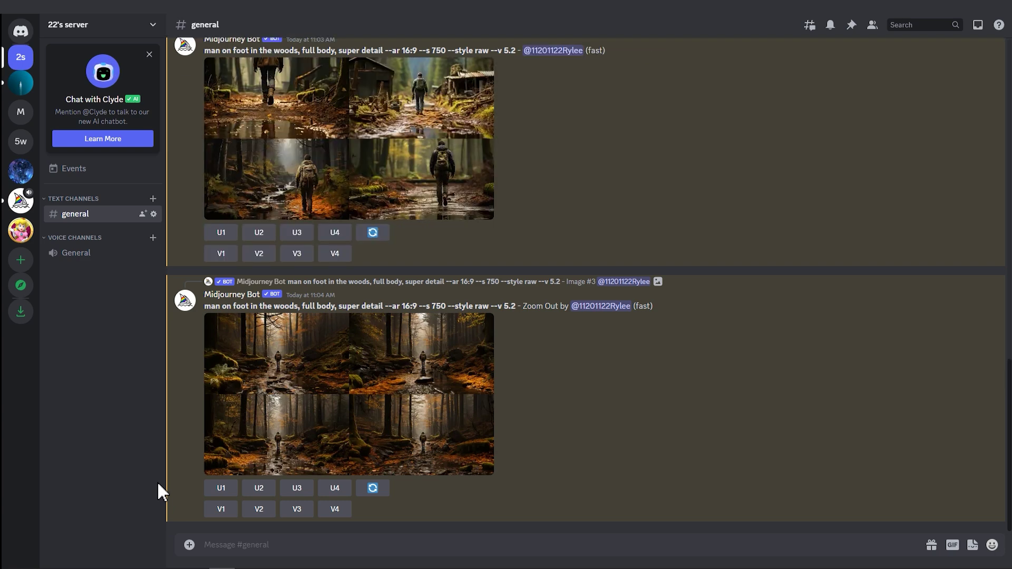
Upscale zoomed image 3 and submit a Custom Zoom with the prompt changed to 'In a wooden door'
left_click(297, 490)
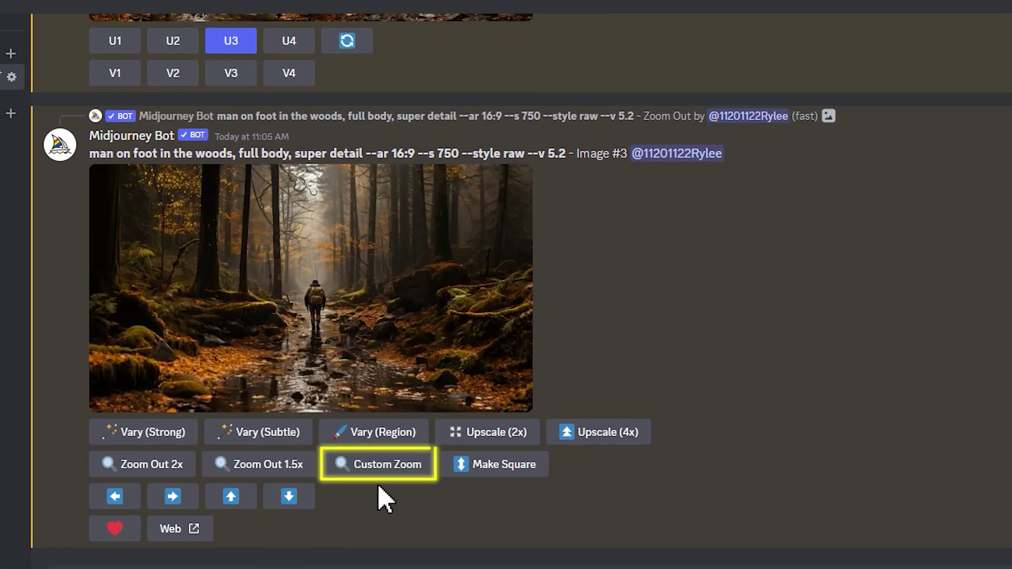
left_click(385, 476)
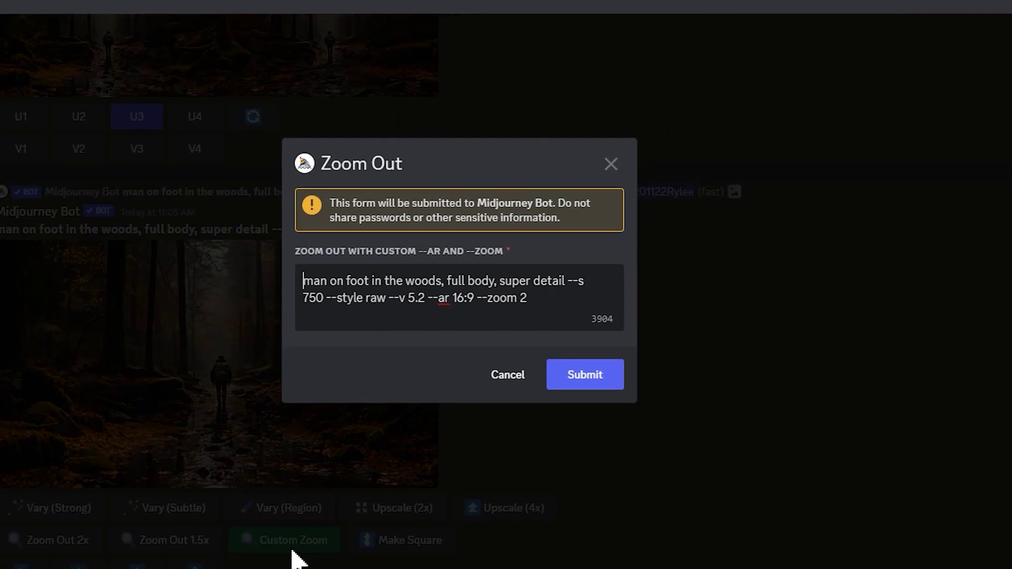
left_click(467, 337)
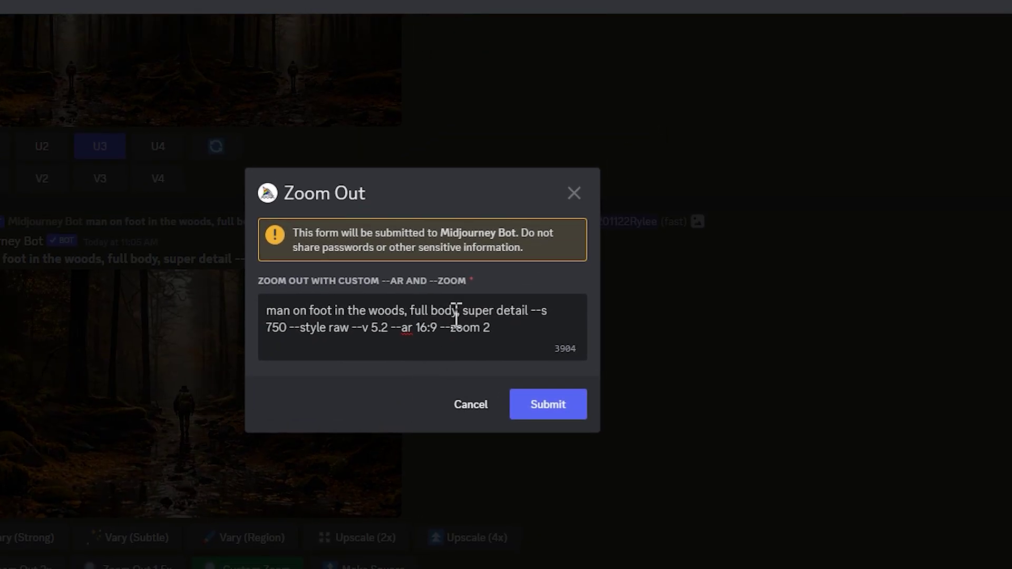
left_click_drag(458, 314, 249, 323)
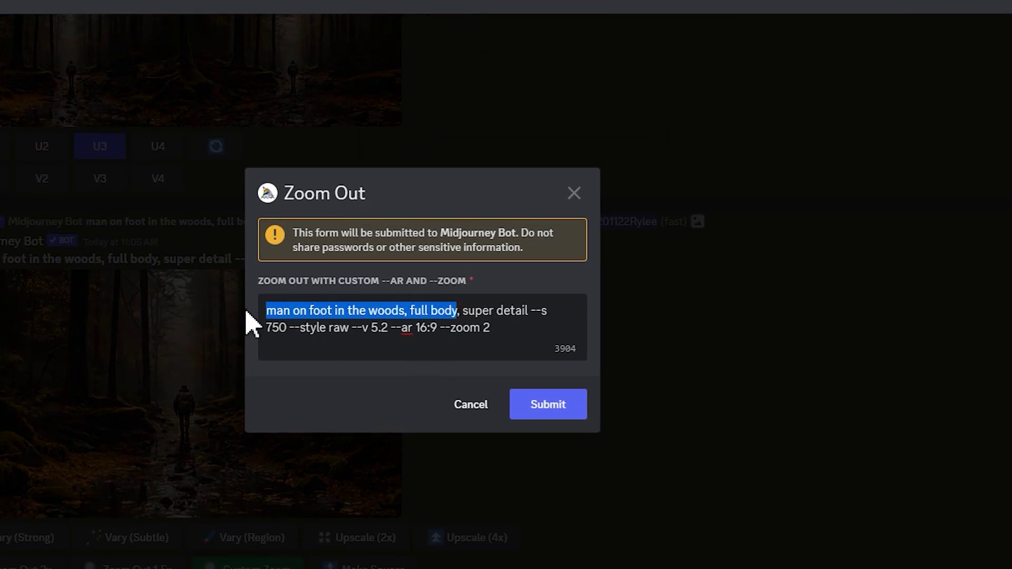
type("In a wooden door")
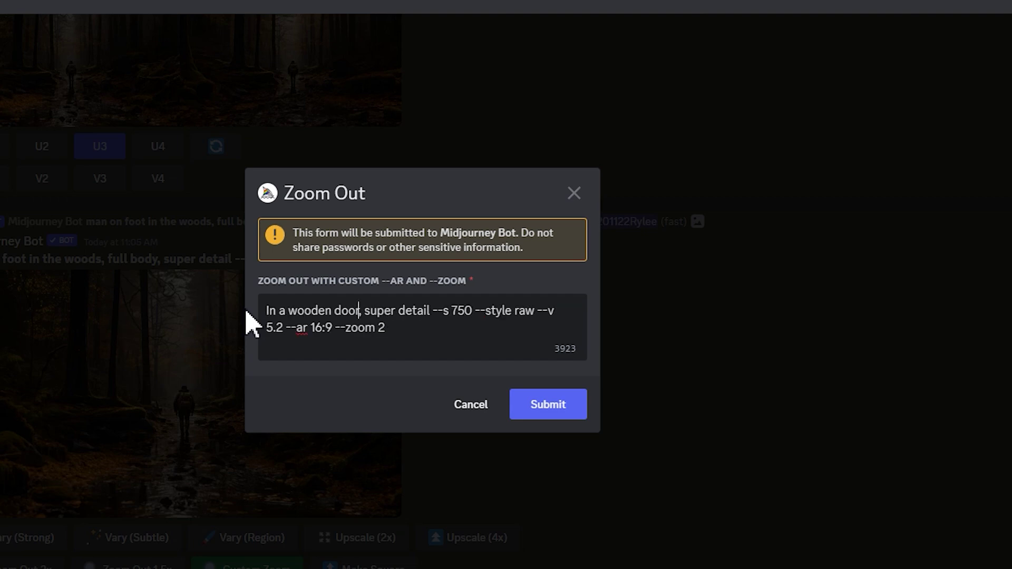
left_click(548, 405)
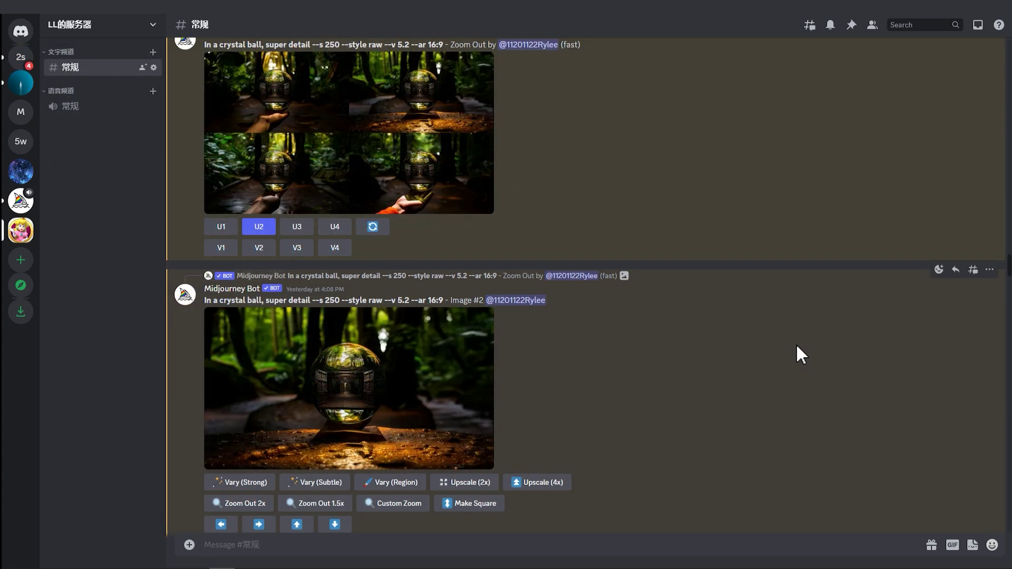
middle_click(796, 343)
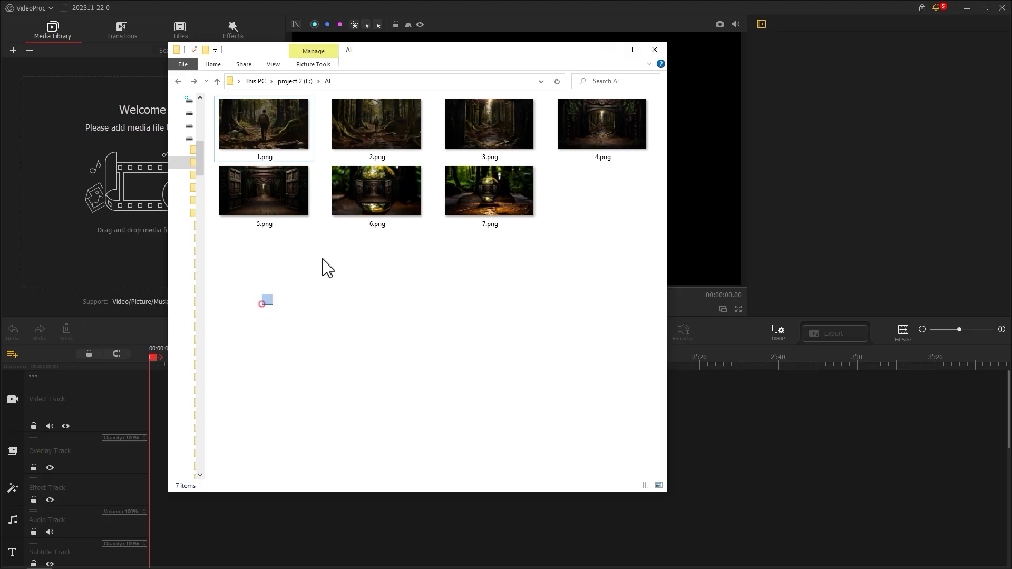
Import 1.png–7.png from File Explorer into the media library as 'New list'
left_click_drag(261, 304, 650, 100)
left_click_drag(609, 129, 135, 162)
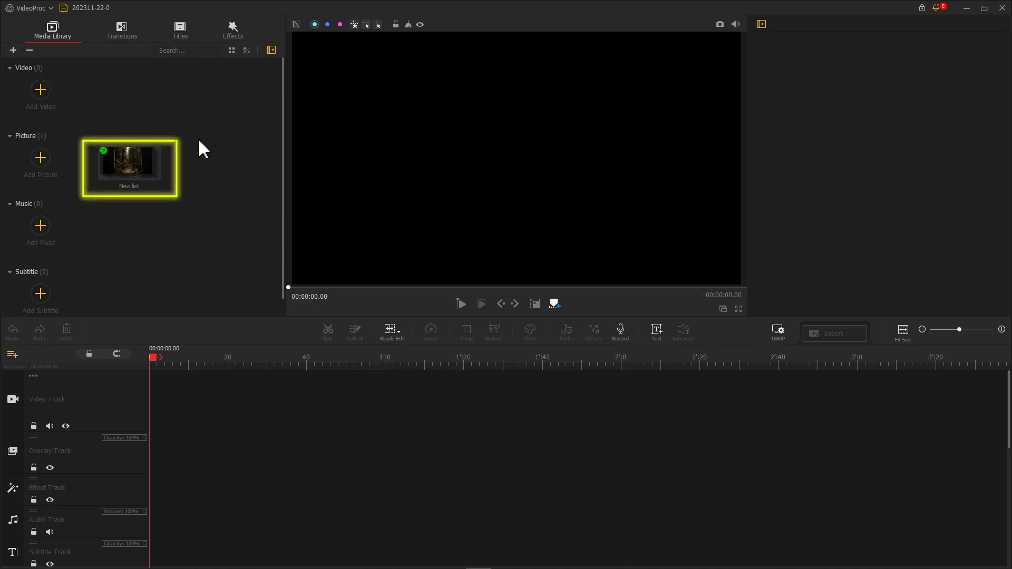
double_click(140, 170)
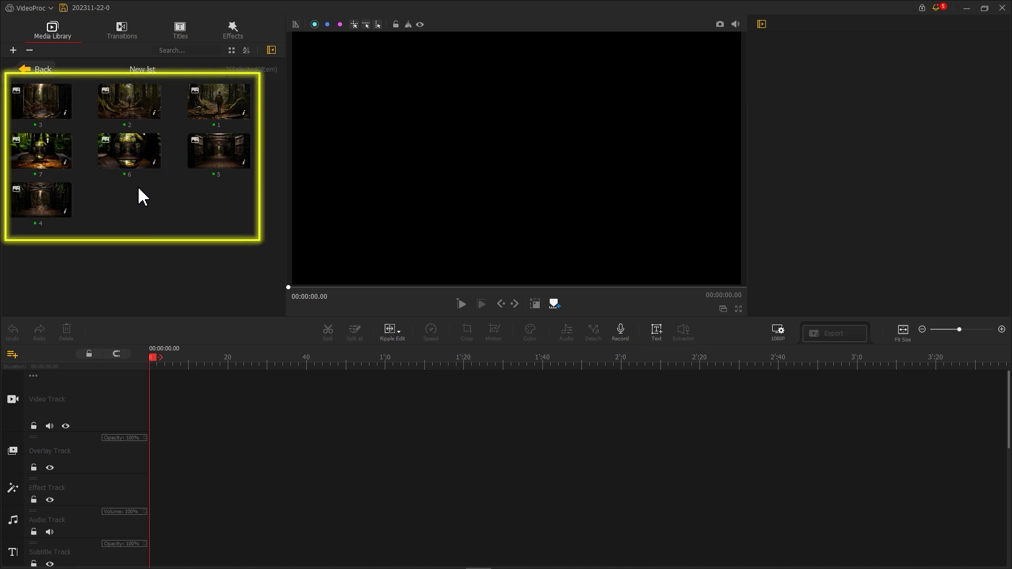
left_click(38, 8)
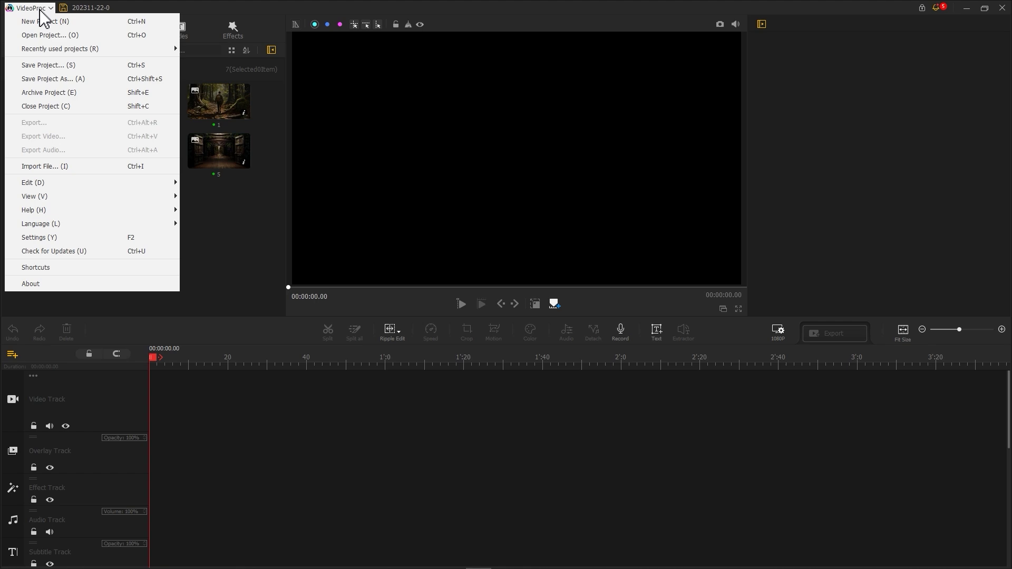
left_click(115, 238)
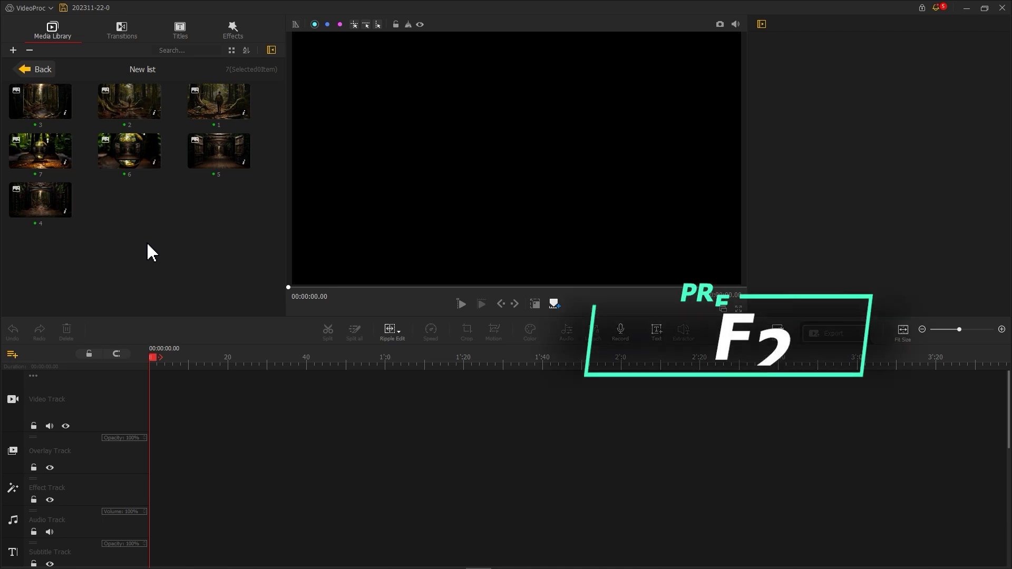
Set Photo Duration to 1 Sec in the Timeline settings
key("F2")
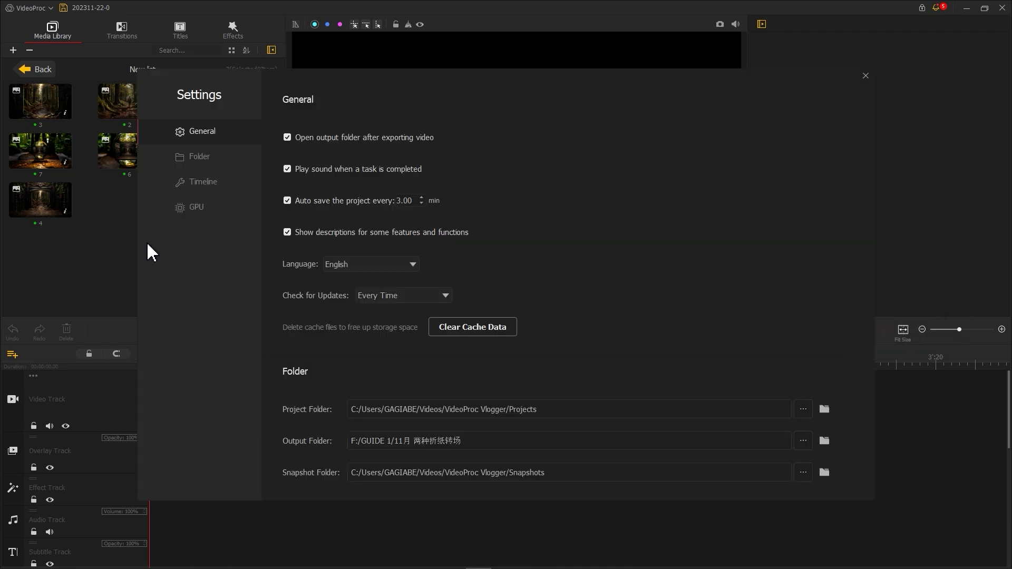
left_click(226, 179)
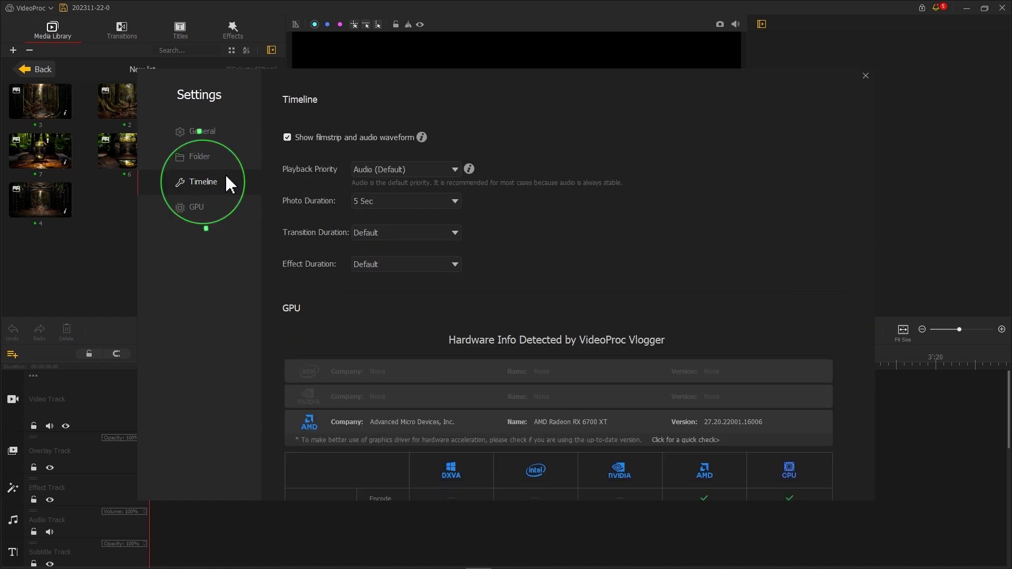
left_click(457, 204)
left_click(417, 221)
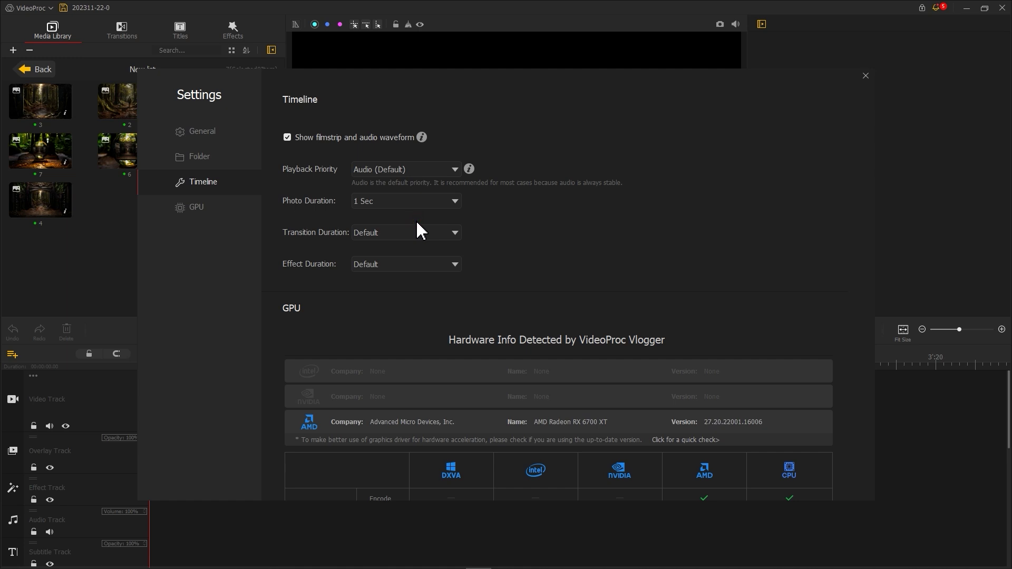
Place images 1 through 7 on the video track as 1-second clips, image 7 first
left_click(865, 76)
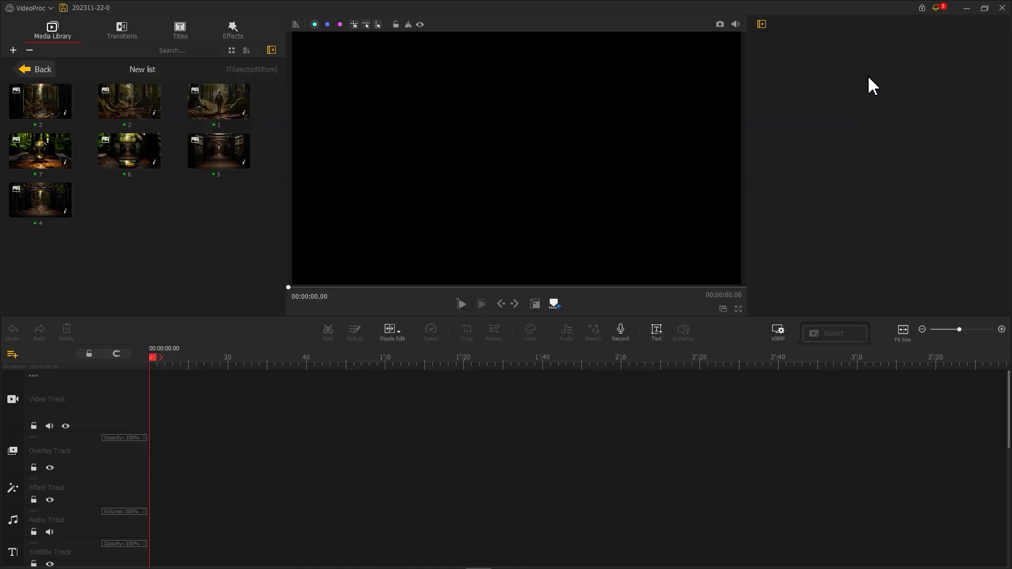
left_click_drag(227, 106, 163, 402)
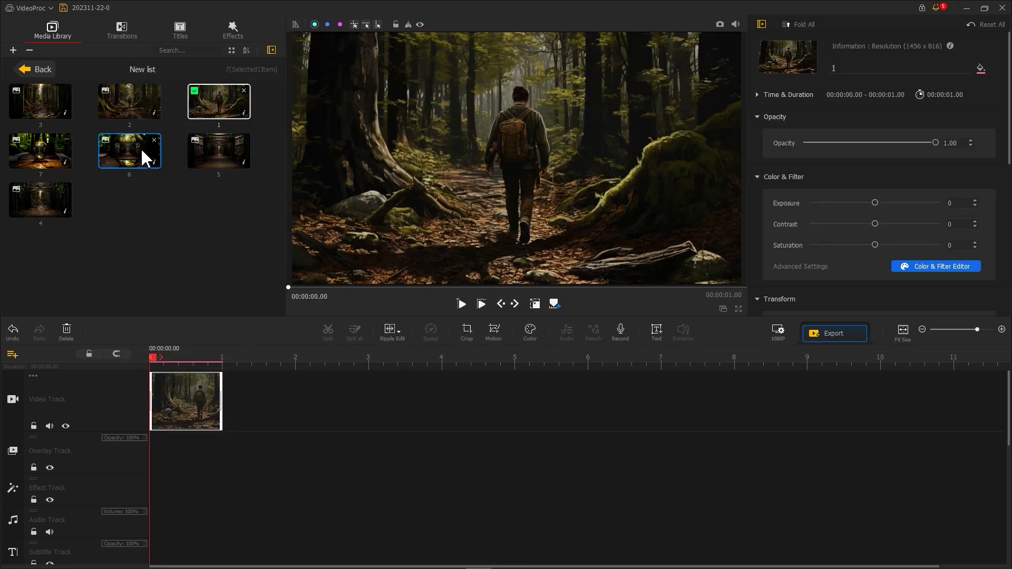
left_click_drag(139, 112, 151, 400)
left_click_drag(40, 101, 153, 387)
left_click_drag(40, 200, 156, 387)
left_click_drag(218, 151, 160, 377)
left_click_drag(132, 156, 158, 390)
left_click_drag(40, 153, 167, 391)
left_click(167, 391)
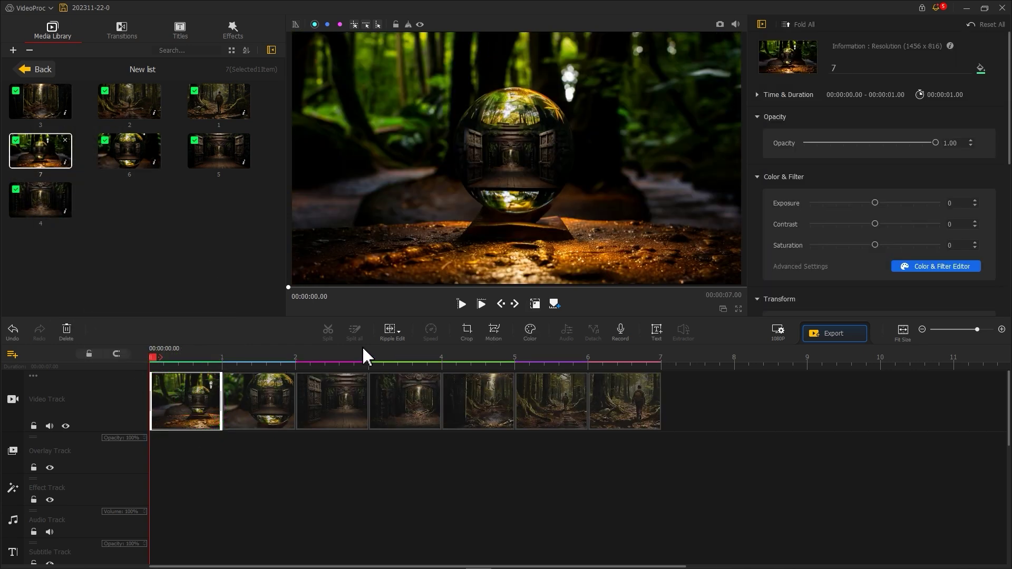
Add a full-frame starting motion keyframe to the first clip
left_click(493, 331)
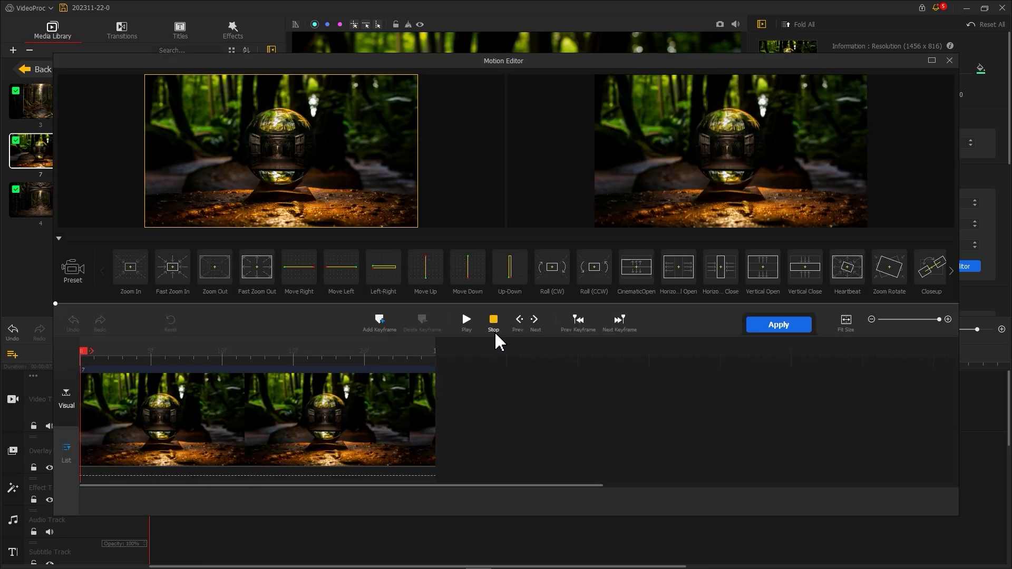
left_click(380, 321)
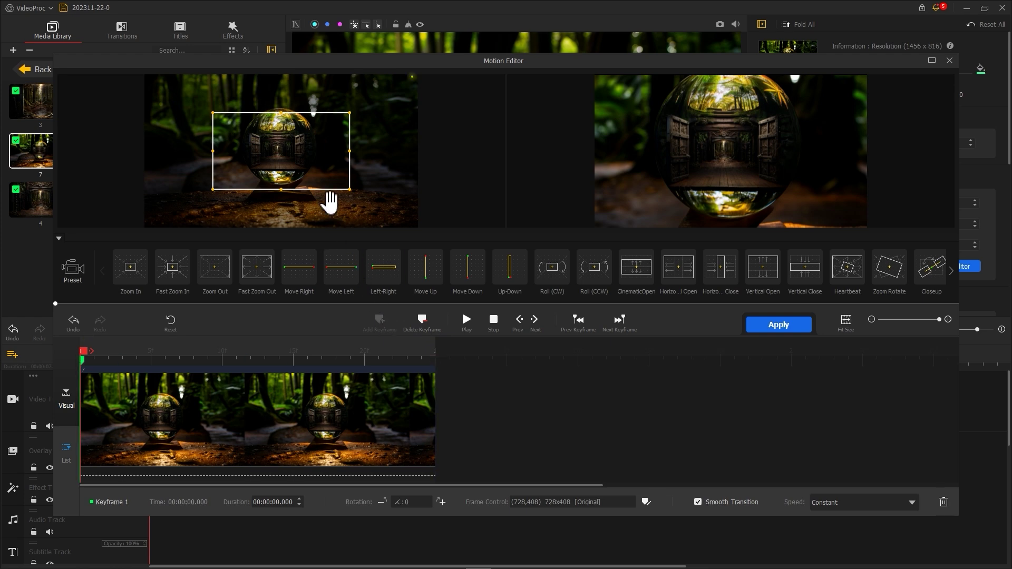
left_click_drag(307, 150, 245, 190)
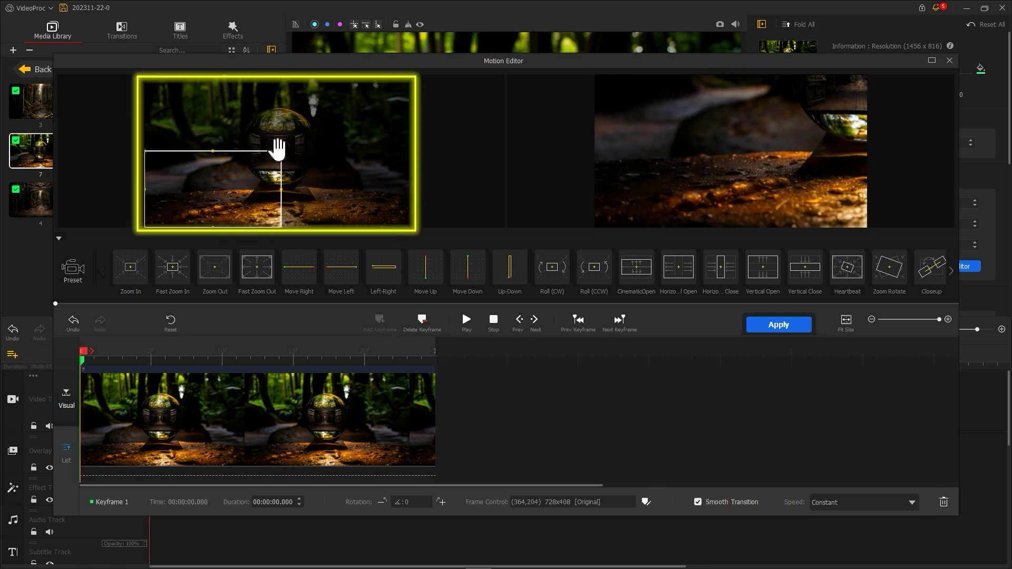
left_click_drag(281, 151, 384, 72)
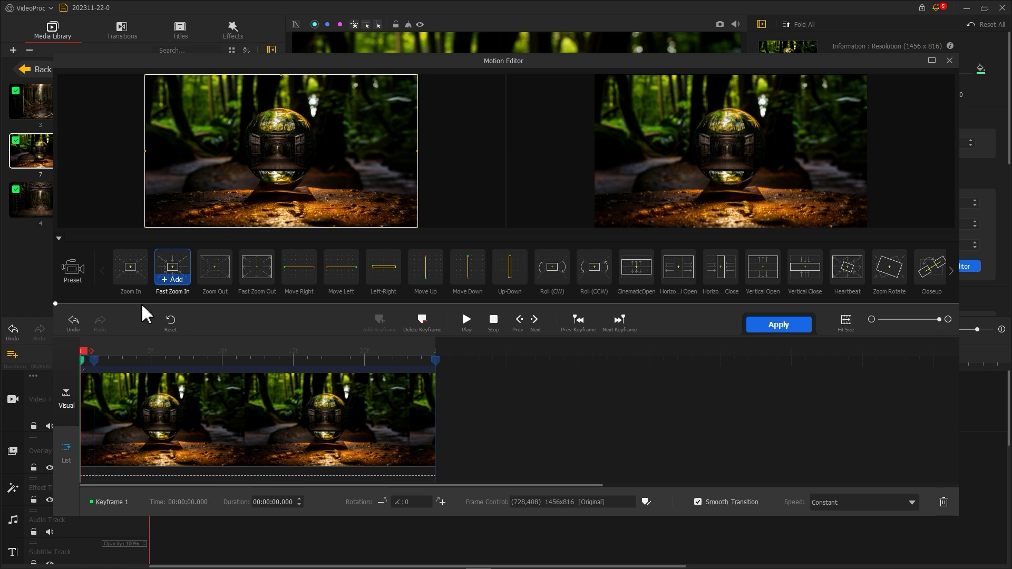
Add an end keyframe with a 735x412 frame around the crystal ball and apply
left_click_drag(84, 355, 465, 361)
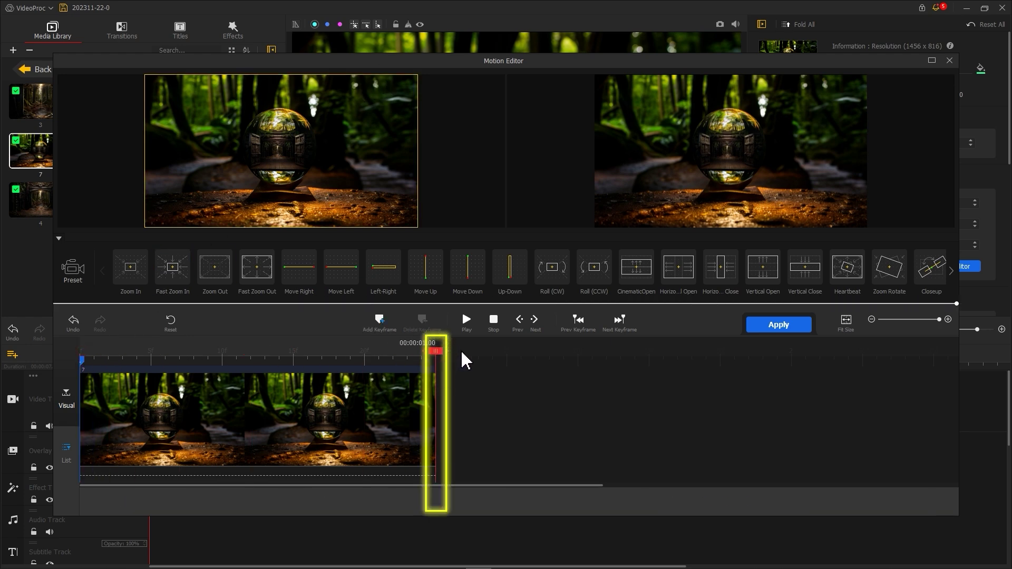
left_click(379, 321)
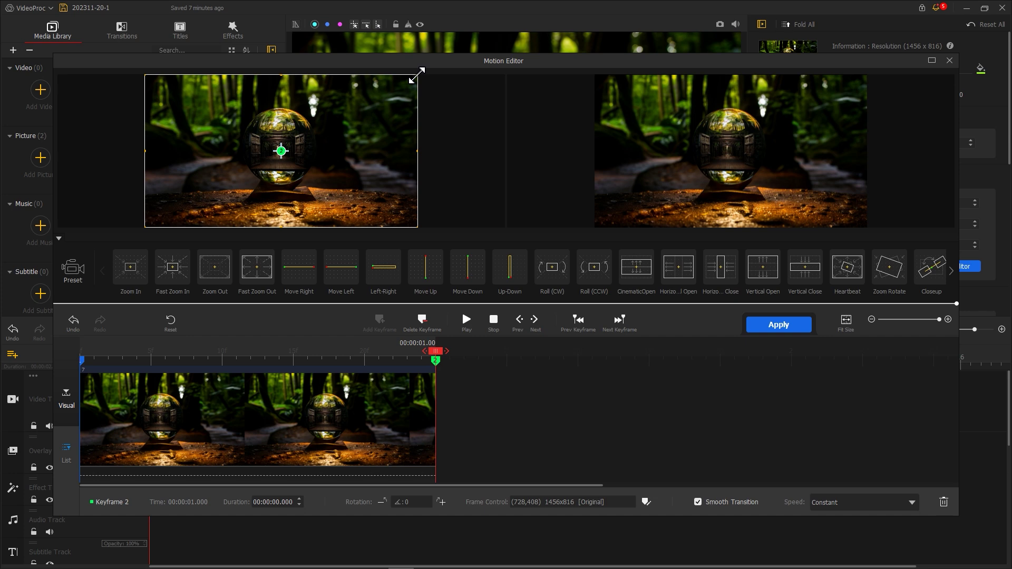
left_click_drag(417, 76, 282, 151)
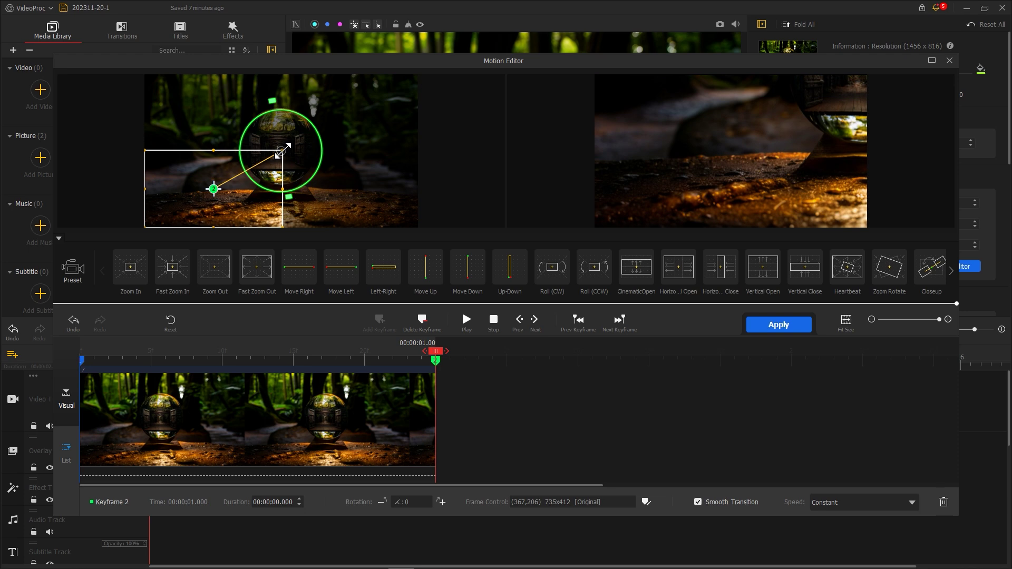
left_click_drag(242, 180, 296, 152)
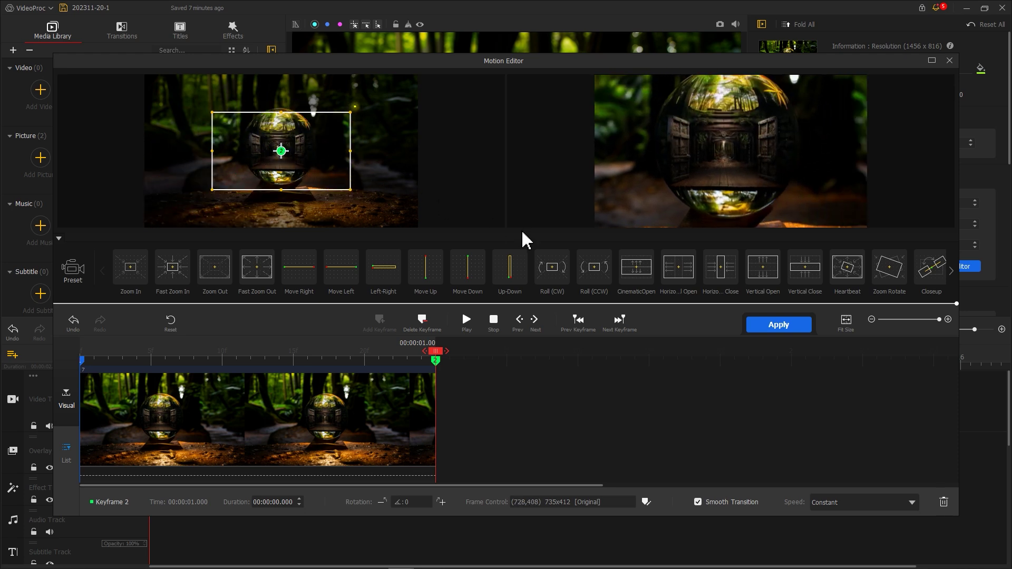
left_click(778, 329)
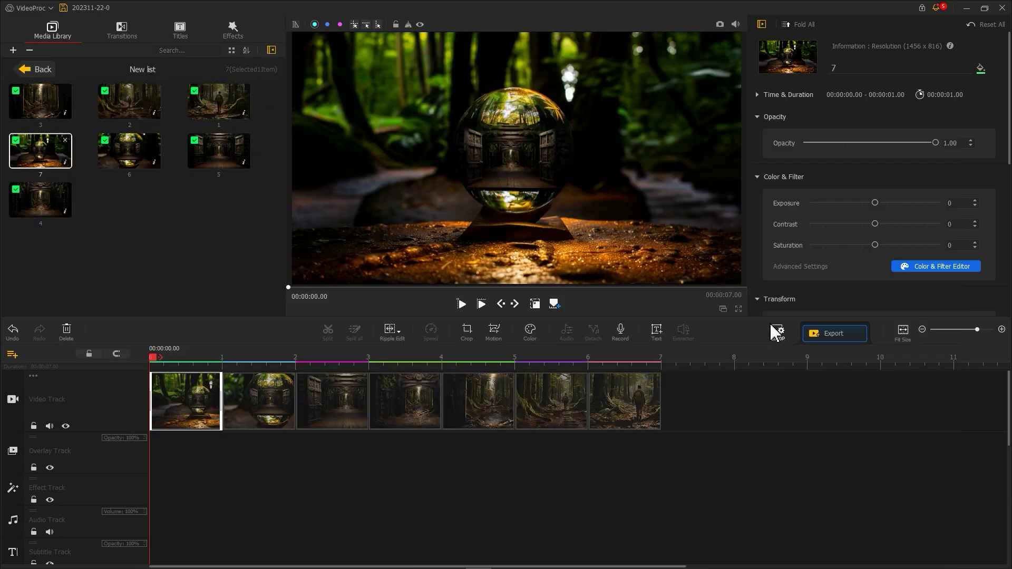
Give the second (doors) clip full-frame start and zoomed-in end motion keyframes
left_click(288, 400)
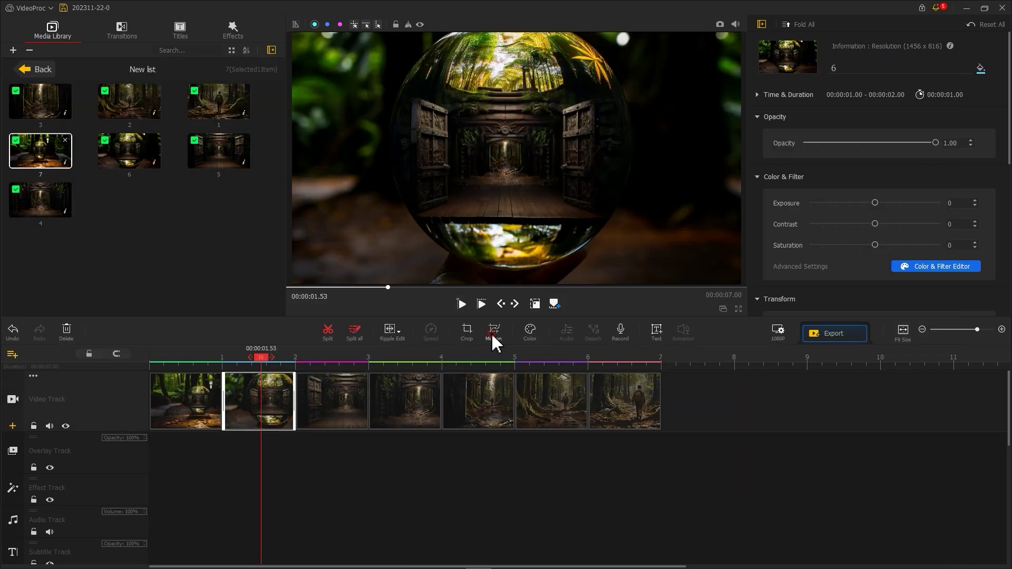
left_click(494, 332)
mouse_move(279, 158)
left_mouse_down()
mouse_move(226, 181)
mouse_move(406, 76)
mouse_move(282, 151)
left_mouse_up()
left_click(447, 348)
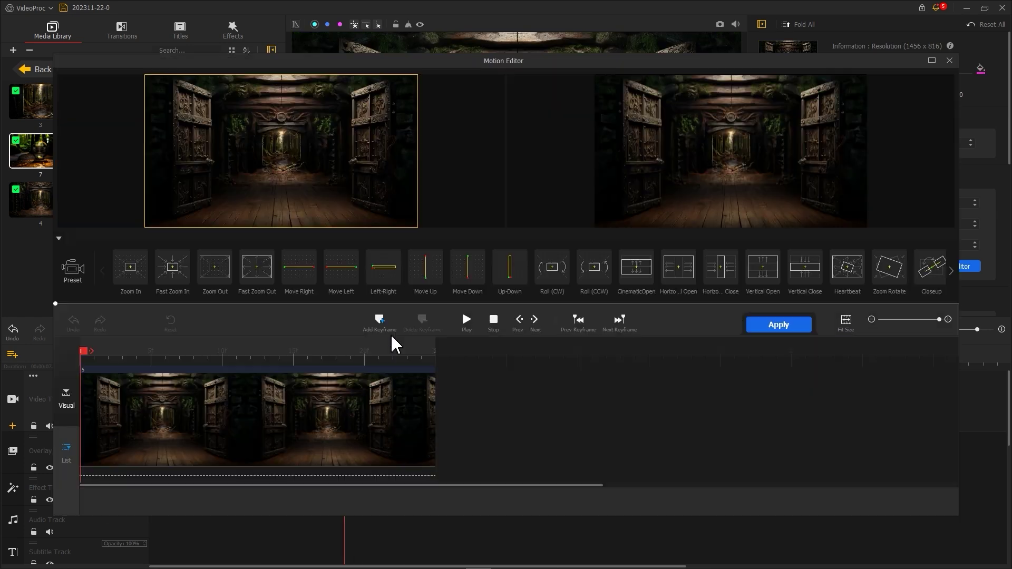
left_click(137, 264)
left_click_drag(345, 111, 282, 151)
left_click(779, 325)
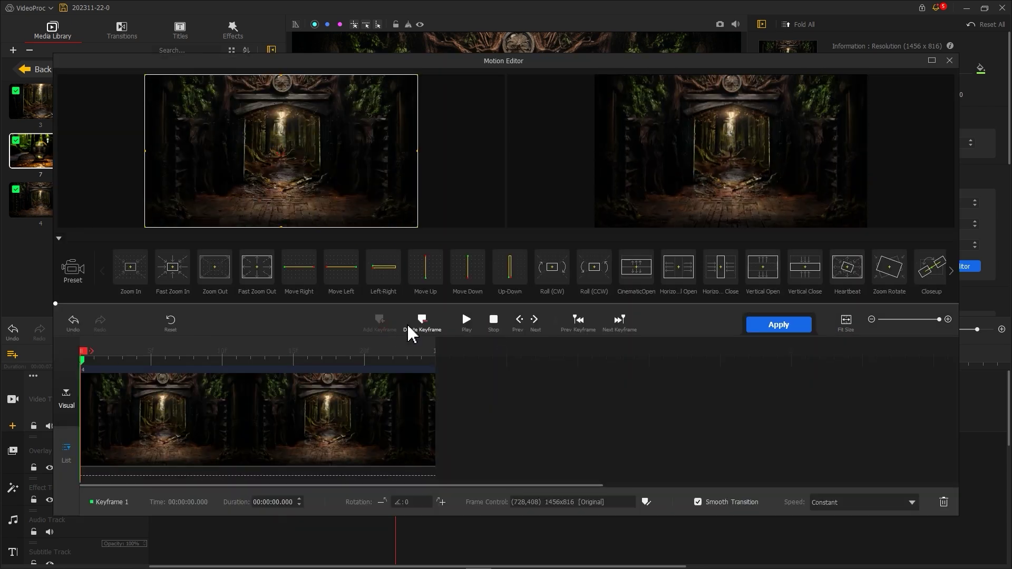
left_click(436, 350)
left_click_drag(418, 74, 405, 128)
left_click_drag(404, 128, 283, 163)
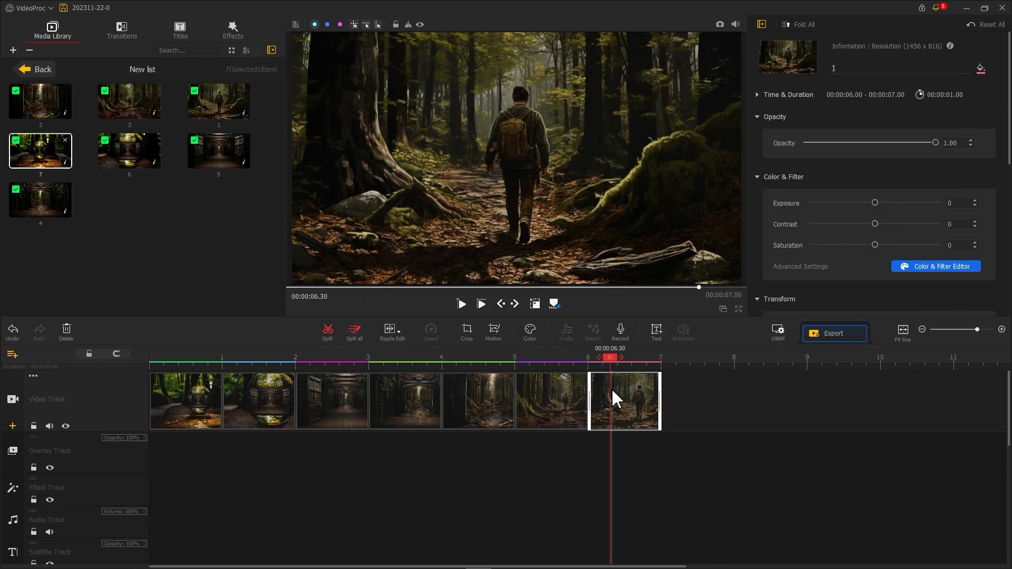
Add 0.26-second Fade transitions between the first four clips on the video track
left_click(122, 33)
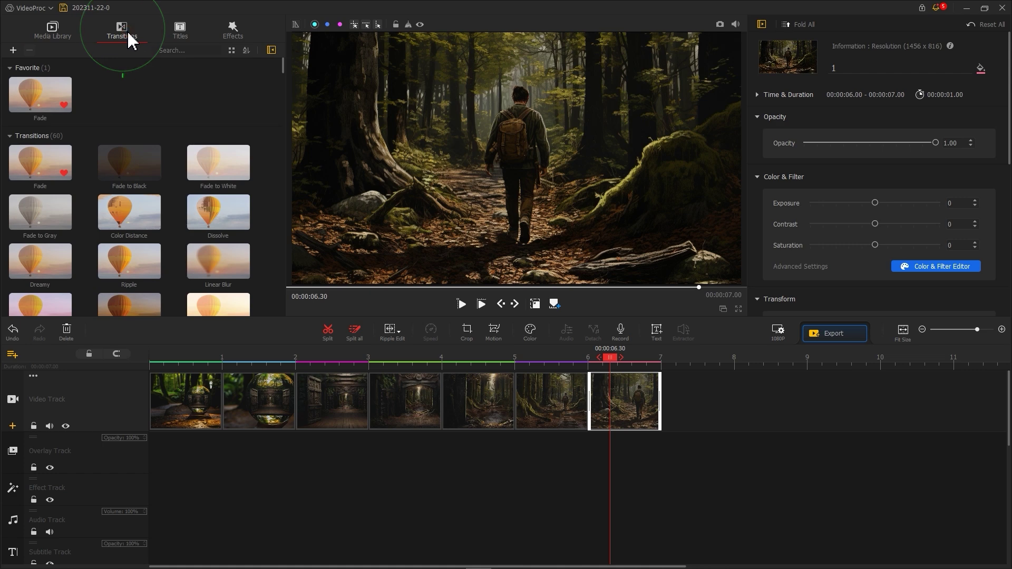
left_click_drag(30, 179, 199, 408)
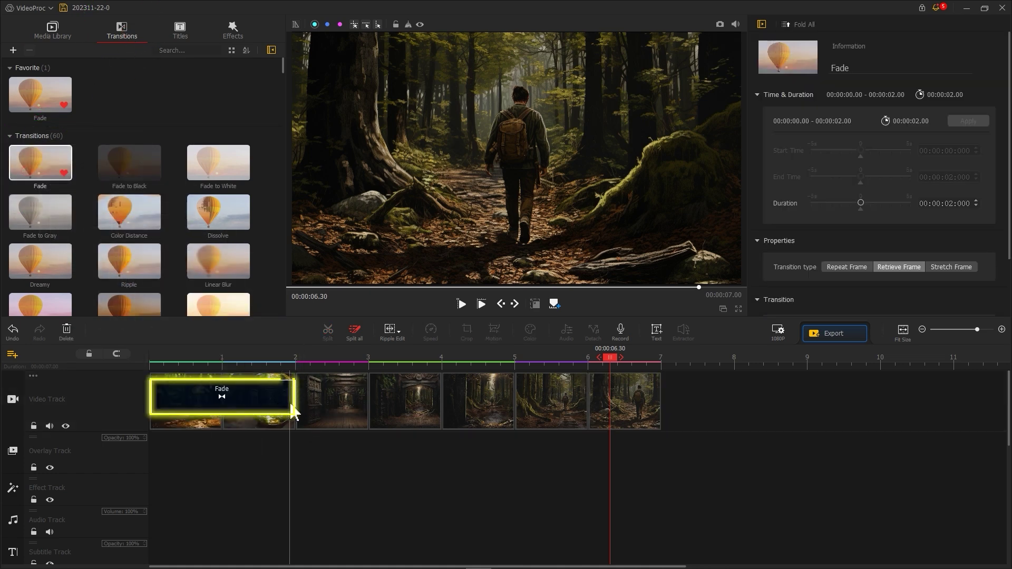
left_click_drag(293, 402, 232, 406)
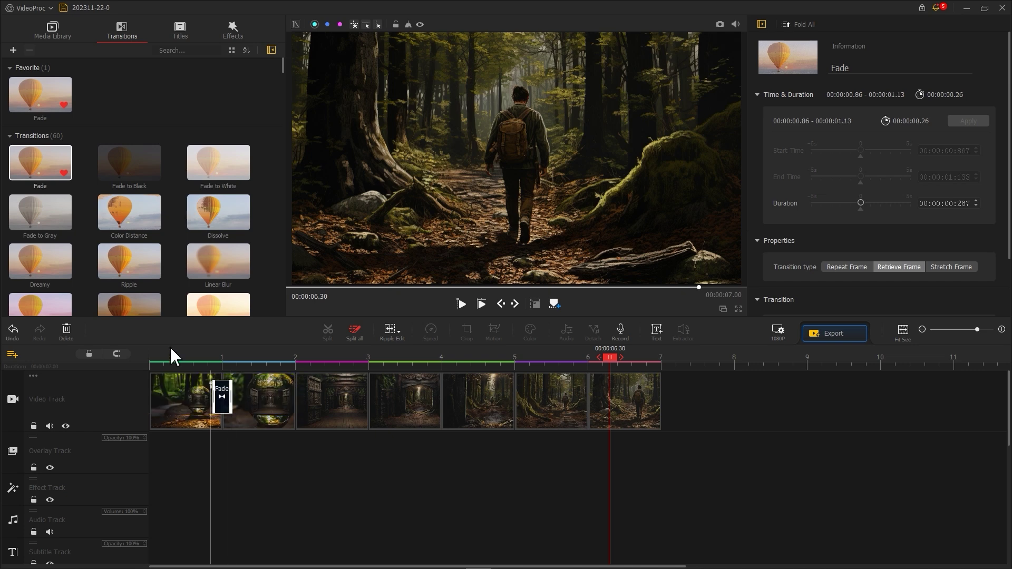
left_click_drag(129, 261, 295, 405)
left_click_drag(371, 406, 354, 411)
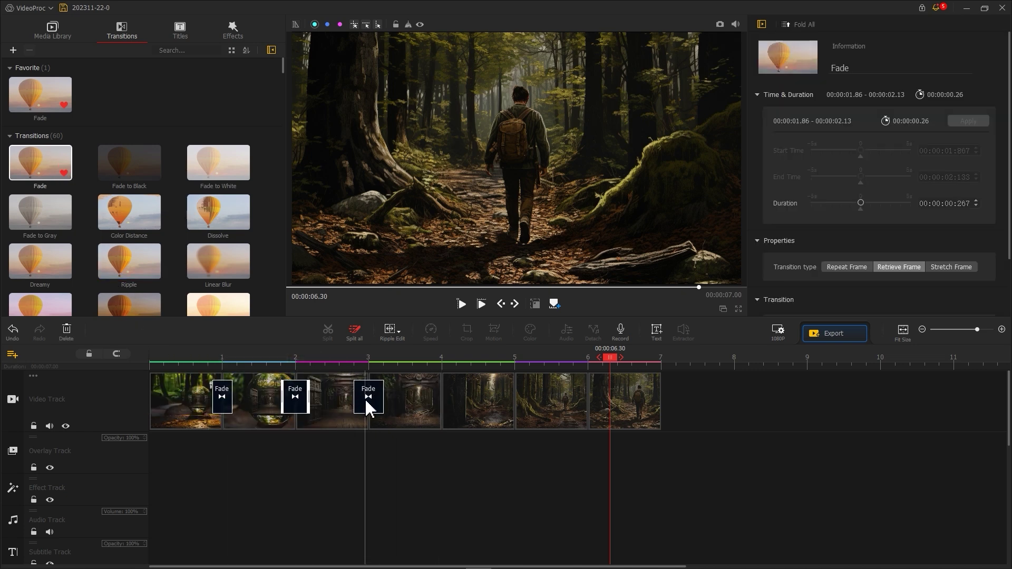